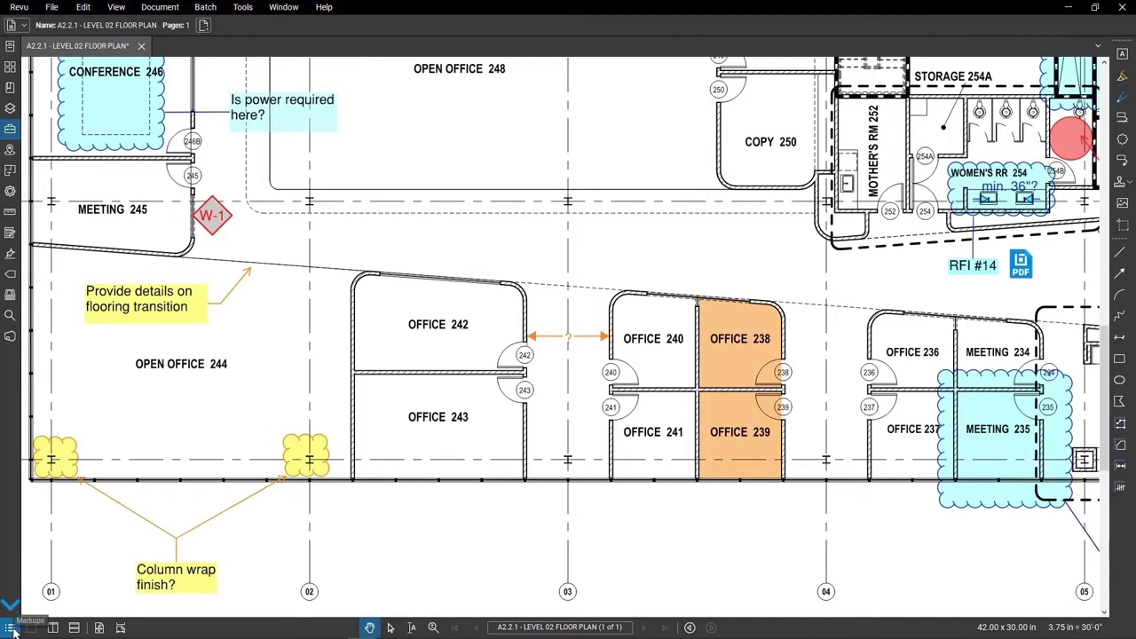
Open the Markups List panel for the floor plan and its options menu.
{"action": "left_click", "coordinate": [10, 627]}
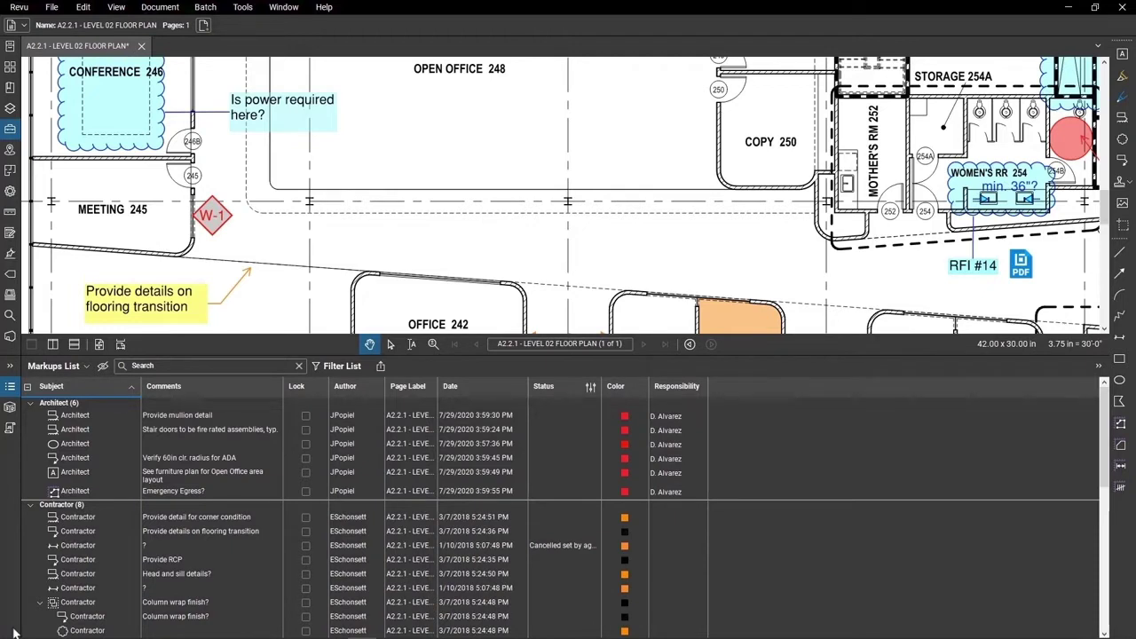
{"action": "left_click", "coordinate": [86, 368]}
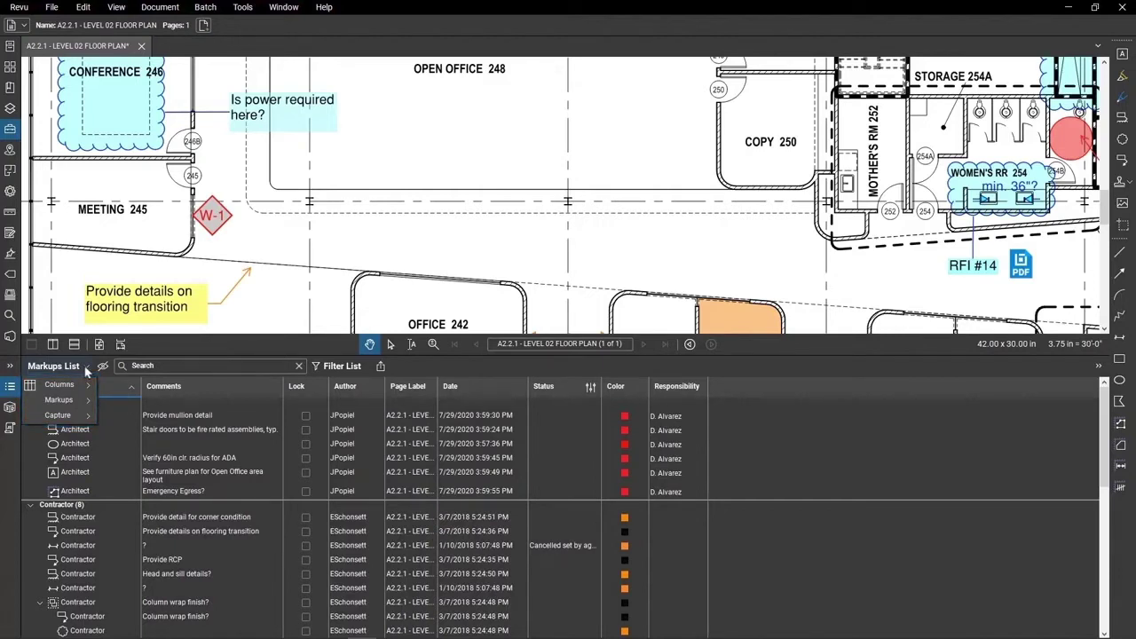
Uncheck Page Label under Columns to drop that column from the Markups List.
{"action": "mouse_move", "coordinate": [84, 385]}
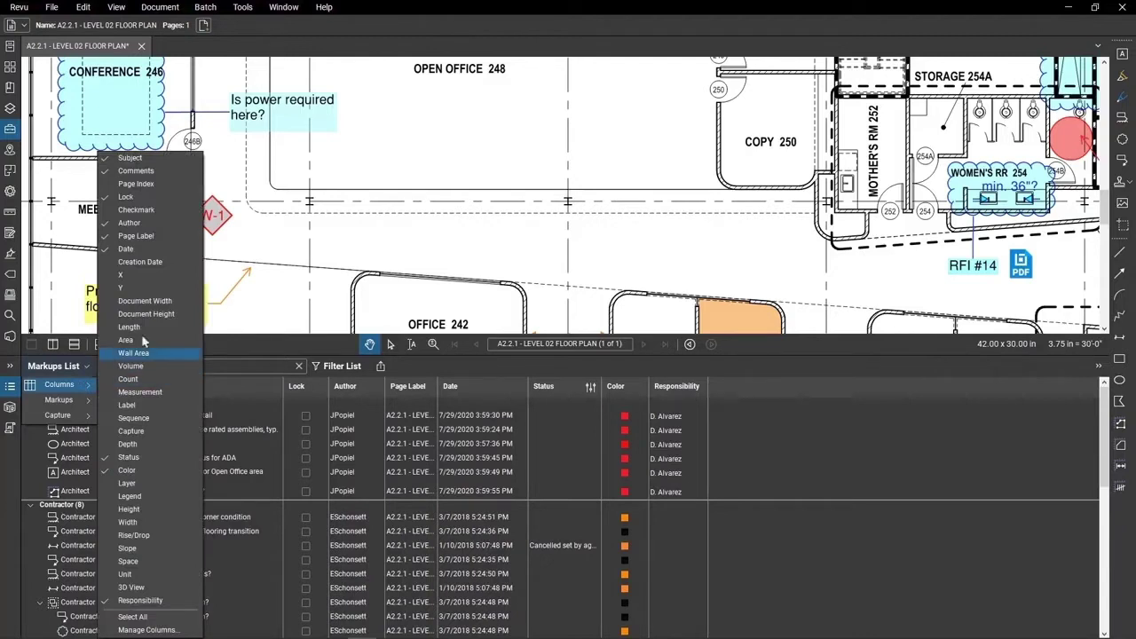
{"action": "left_click", "coordinate": [142, 236]}
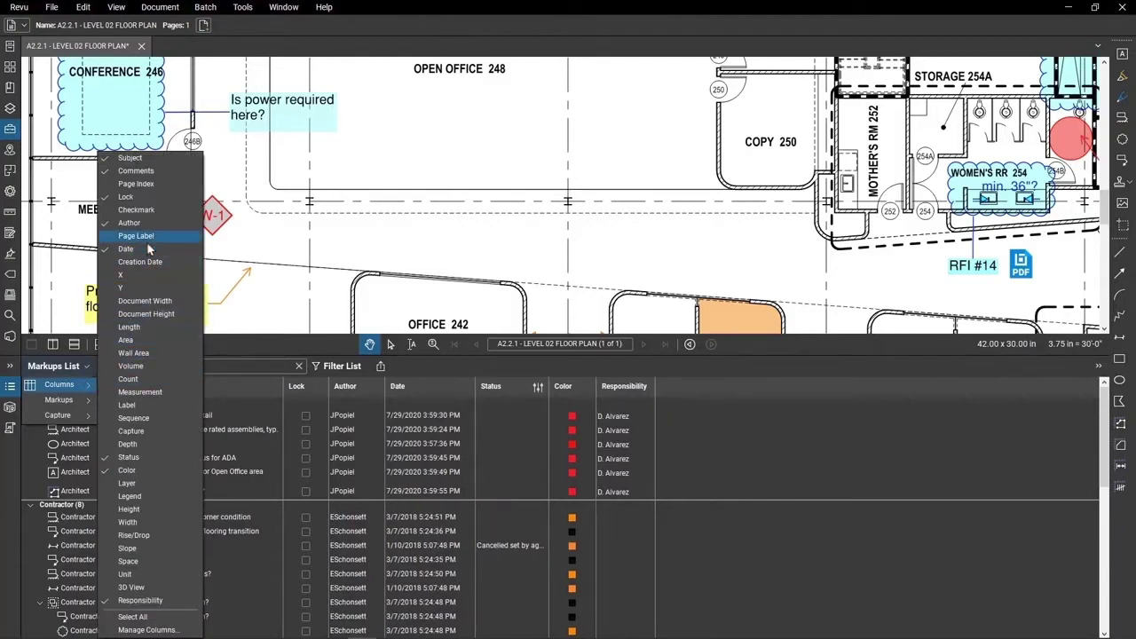
{"action": "left_click", "coordinate": [258, 300]}
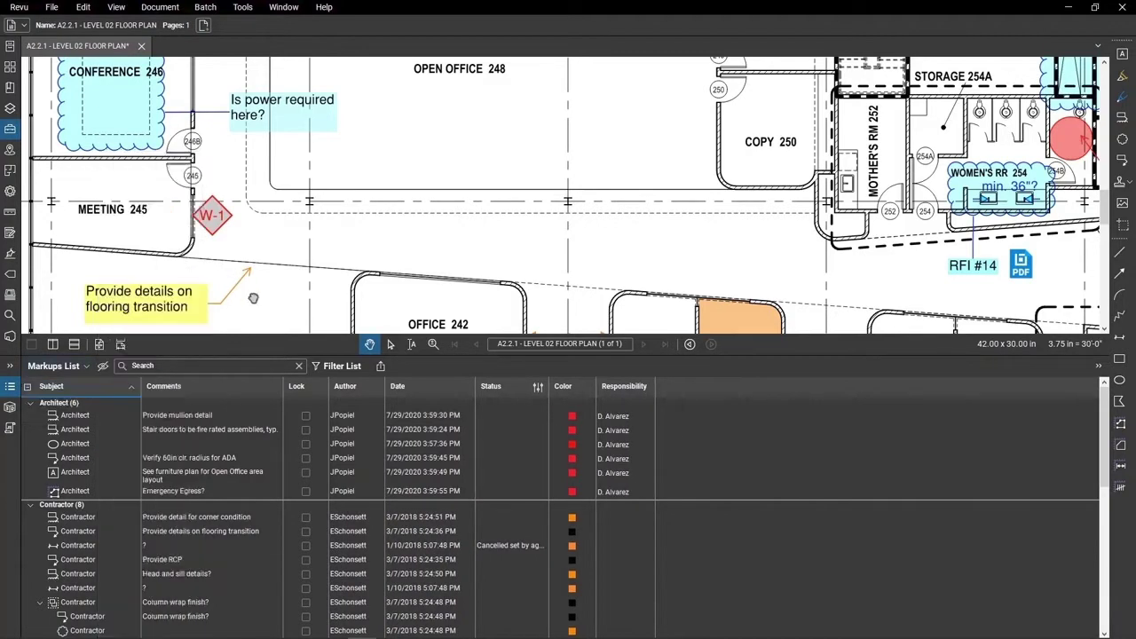
{"action": "left_click", "coordinate": [87, 366]}
{"action": "mouse_move", "coordinate": [83, 401]}
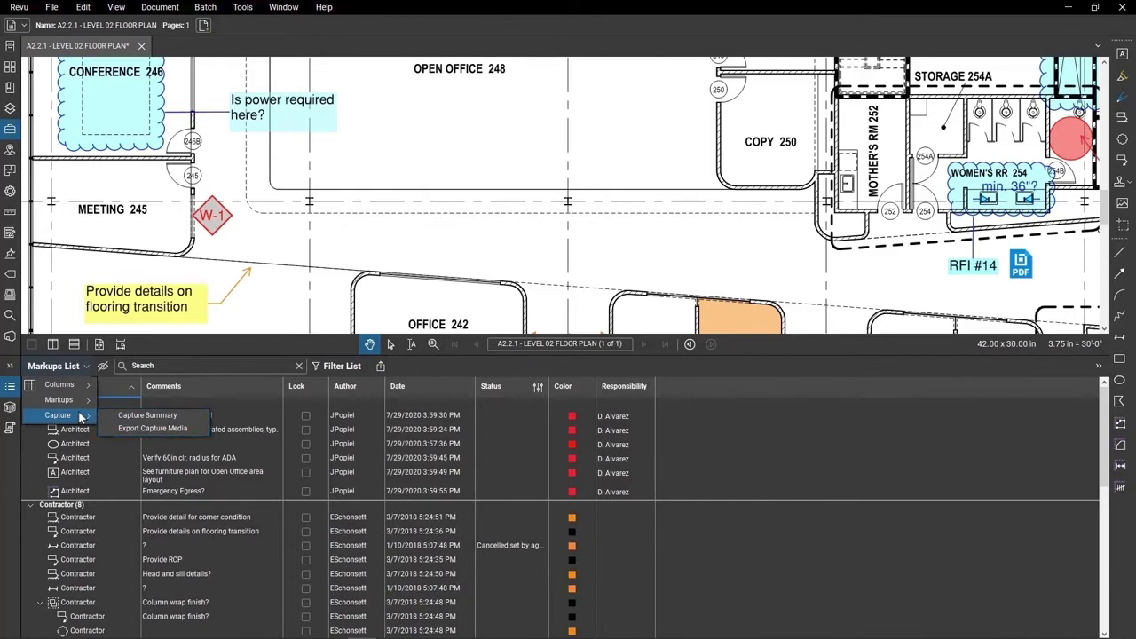
Turn on the Markups List filter row and show the Subject filter values.
{"action": "left_click", "coordinate": [247, 305]}
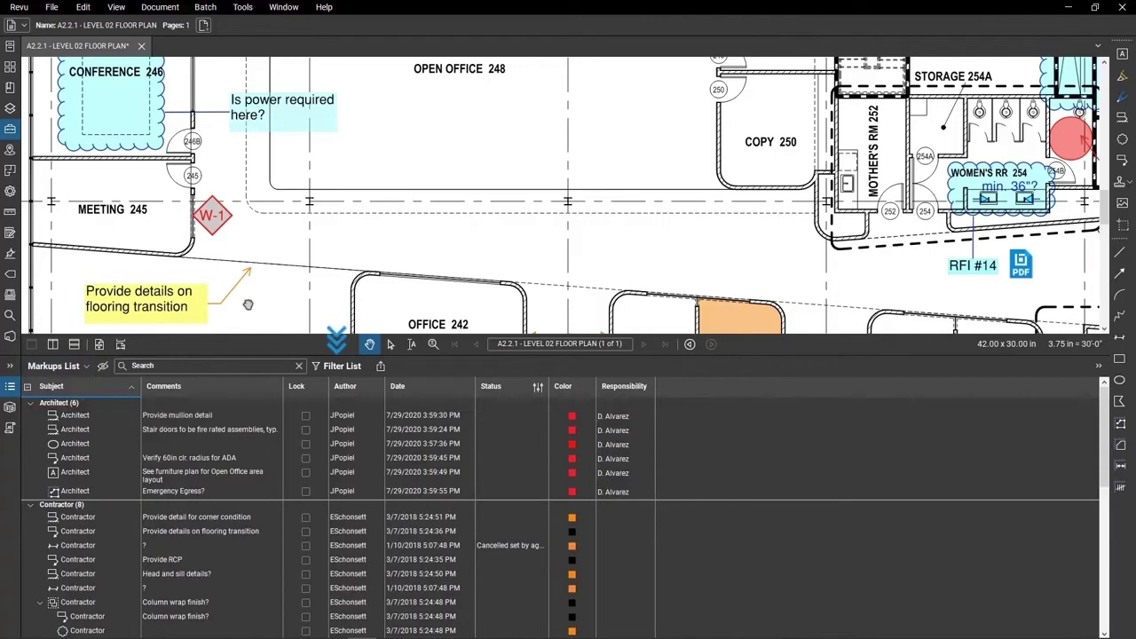
{"action": "left_click", "coordinate": [312, 368]}
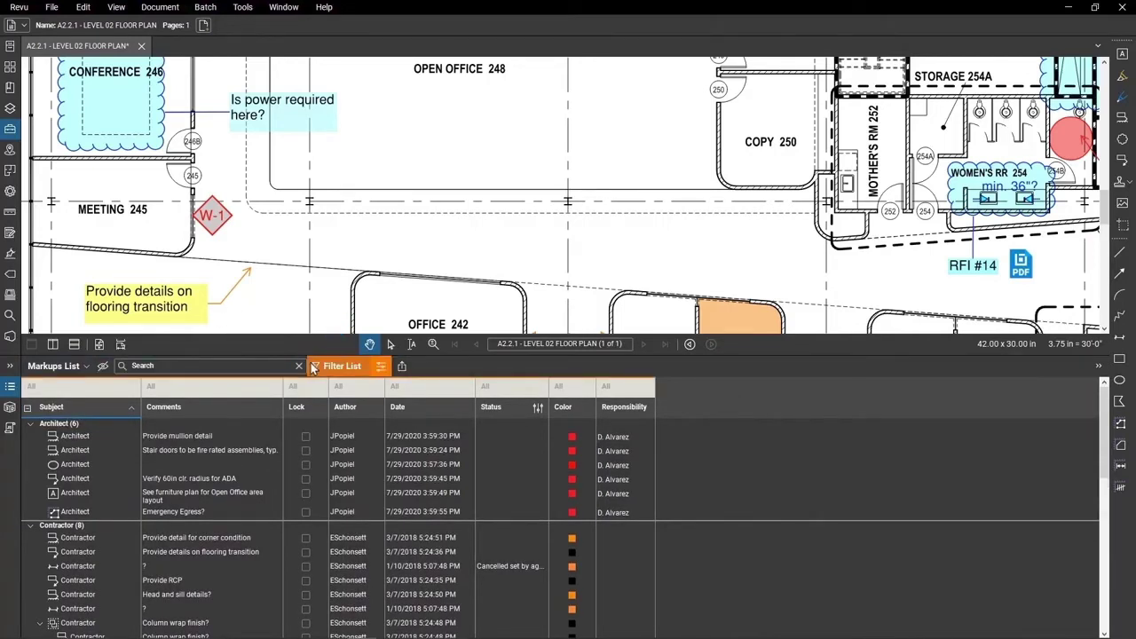
{"action": "left_click", "coordinate": [112, 388]}
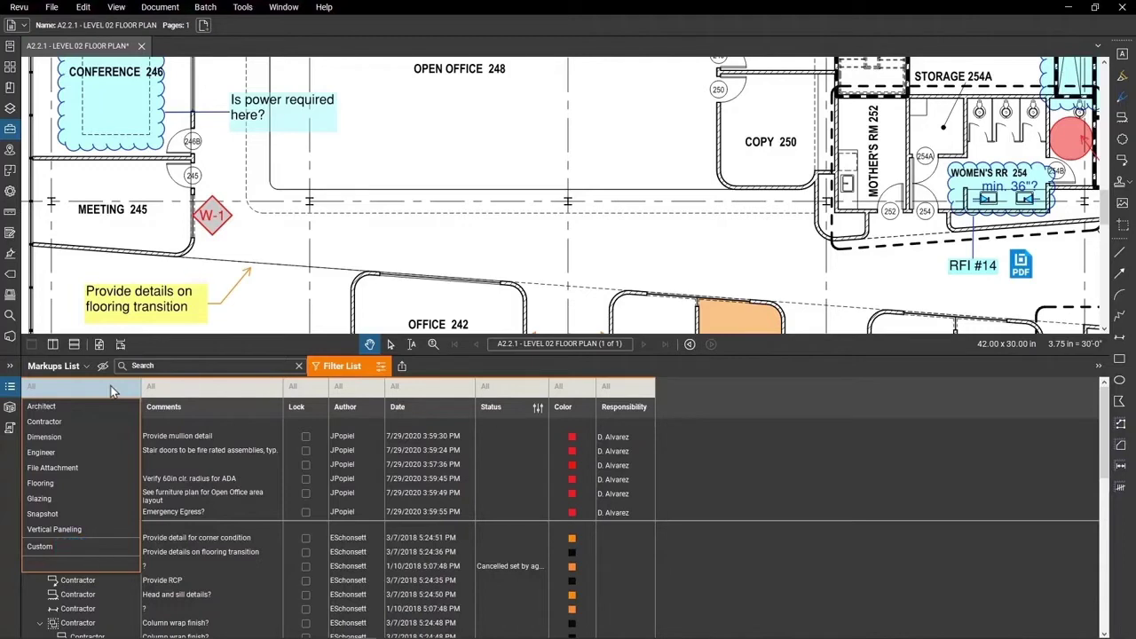
Turn the filter row off and toggle markup visibility off and back on.
{"action": "left_click", "coordinate": [342, 366]}
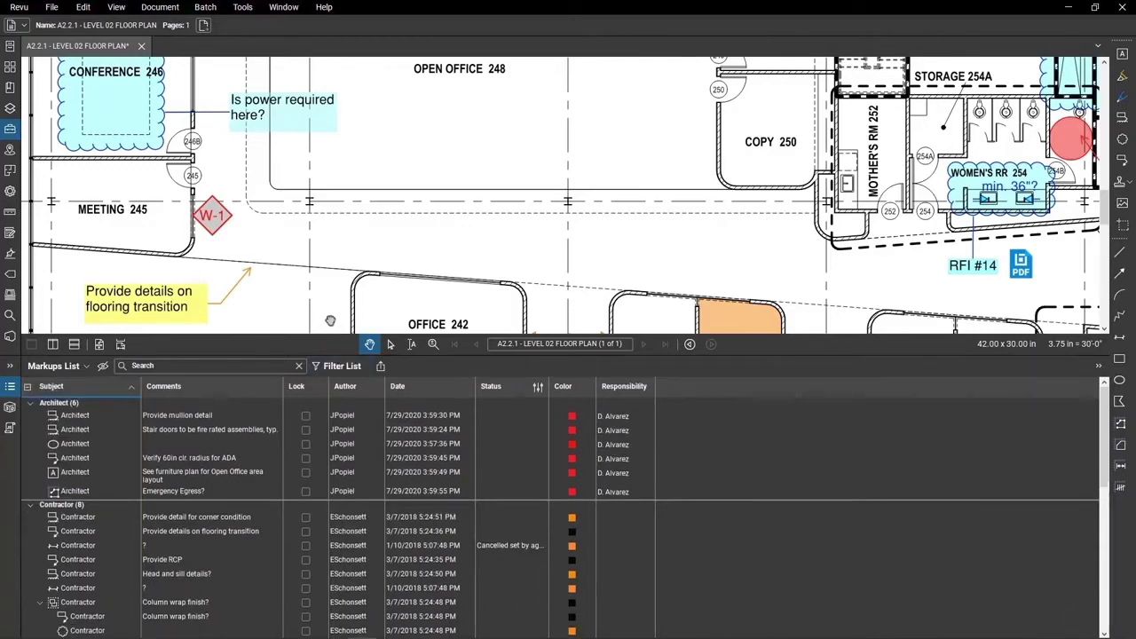
{"action": "left_click", "coordinate": [105, 366]}
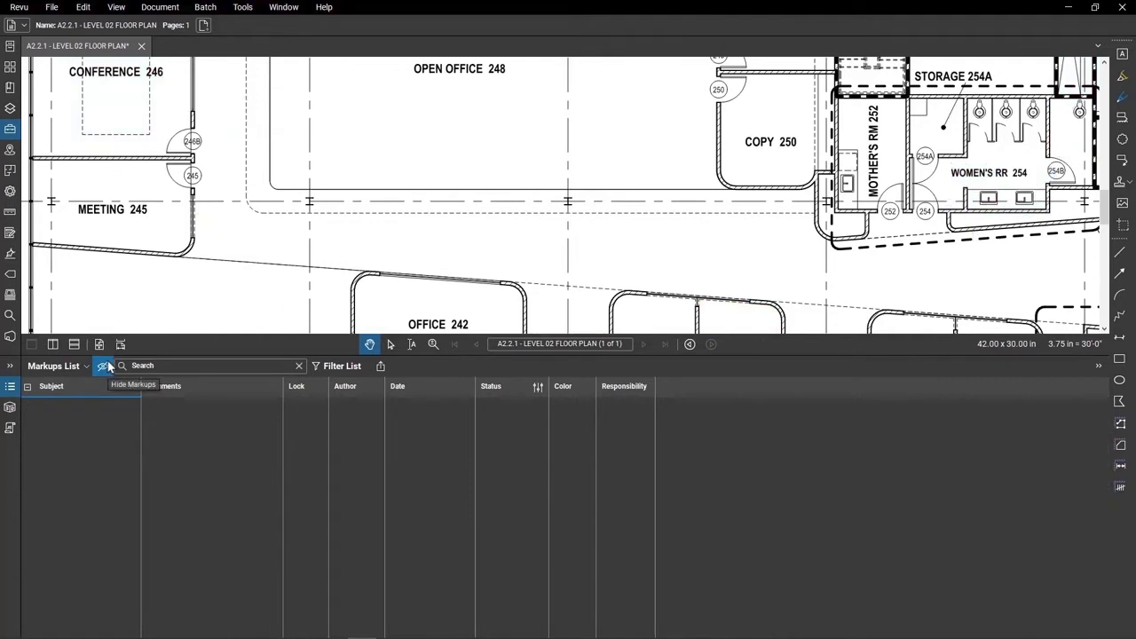
{"action": "left_click", "coordinate": [105, 365]}
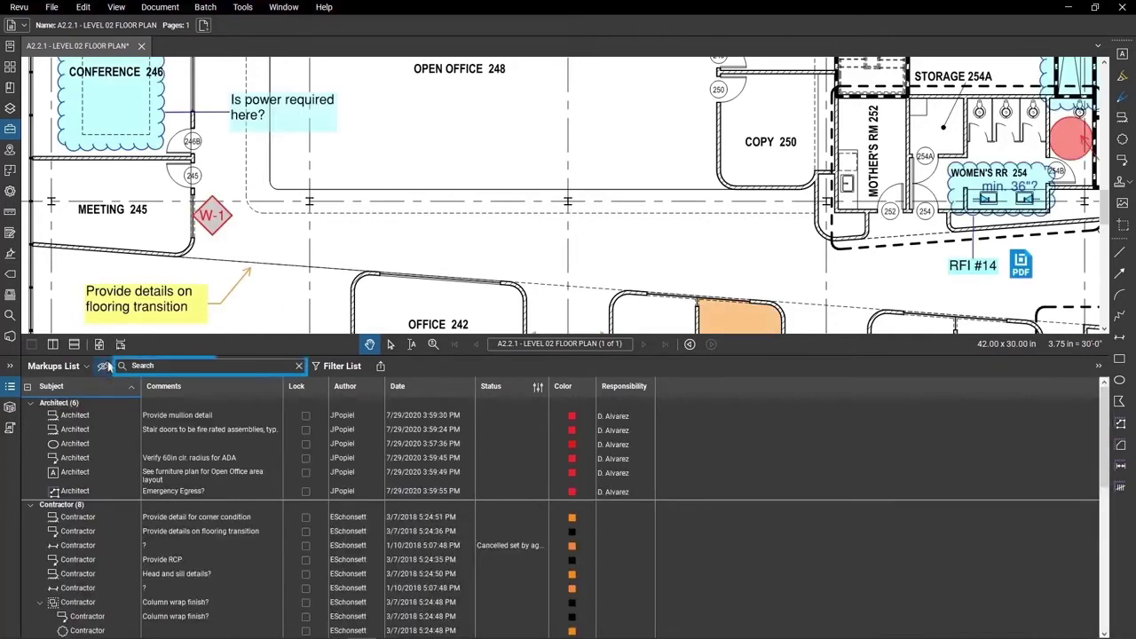
Search the markups for 'power', then clear the search to list everything.
{"action": "left_click", "coordinate": [136, 365]}
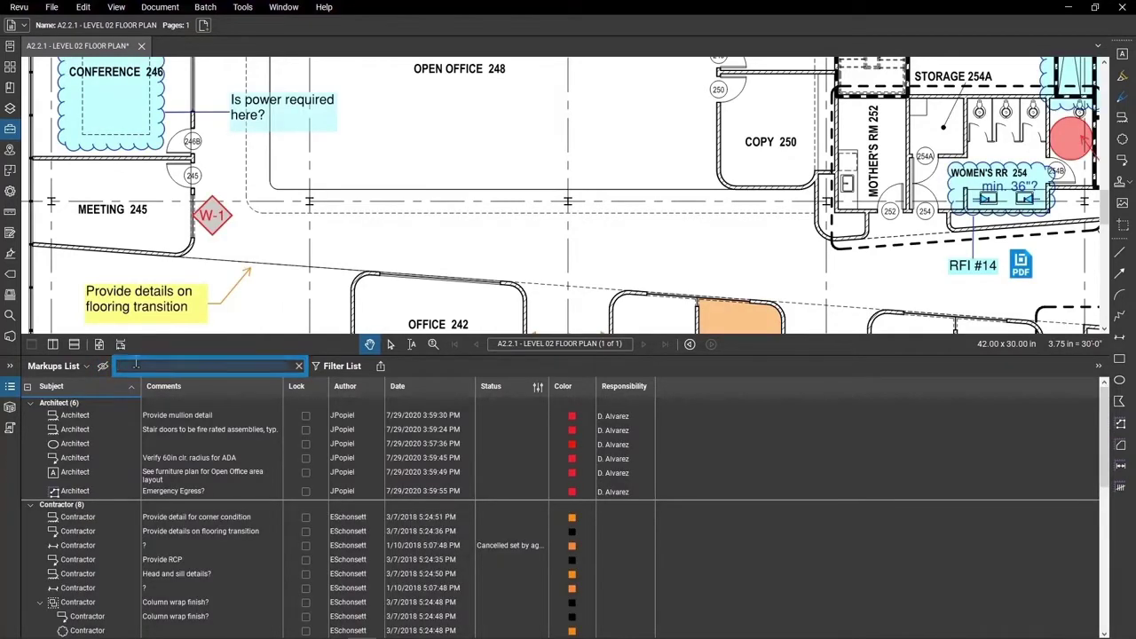
{"action": "type", "text": "power"}
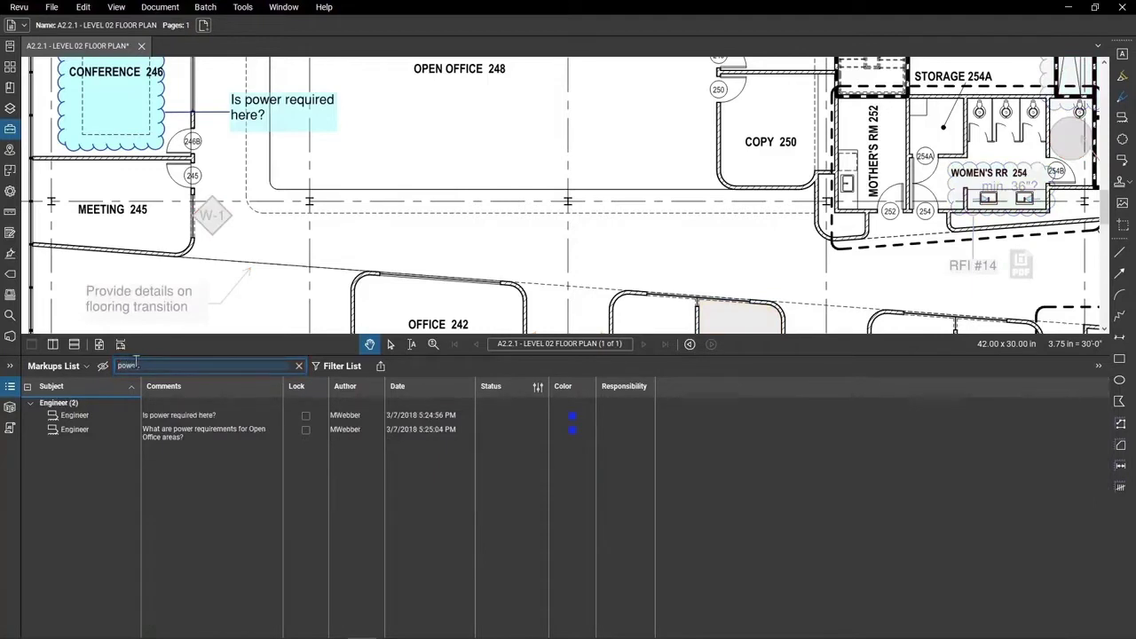
{"action": "left_click", "coordinate": [298, 365]}
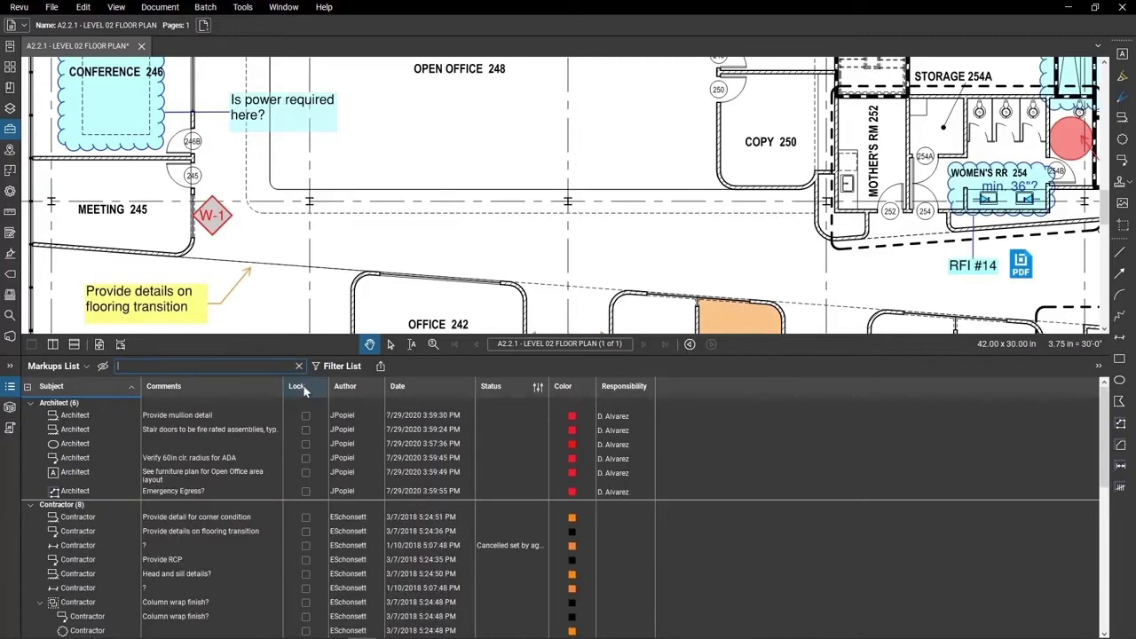
Select the Provide mullion detail markup and apply a new colour to it.
{"action": "left_click", "coordinate": [307, 418]}
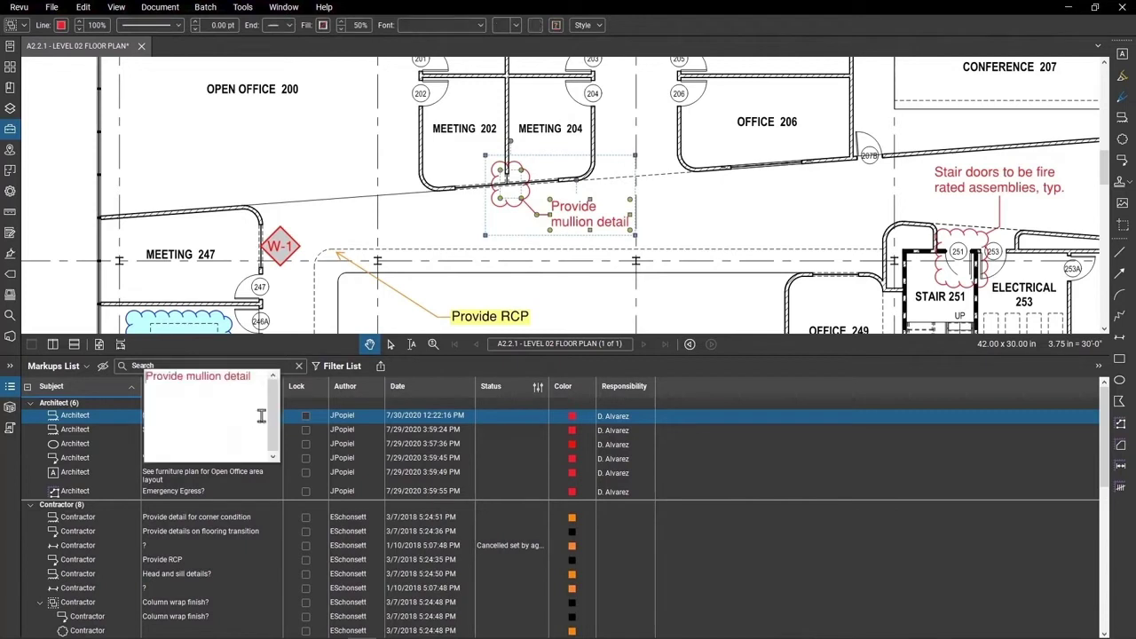
{"action": "left_click", "coordinate": [570, 419]}
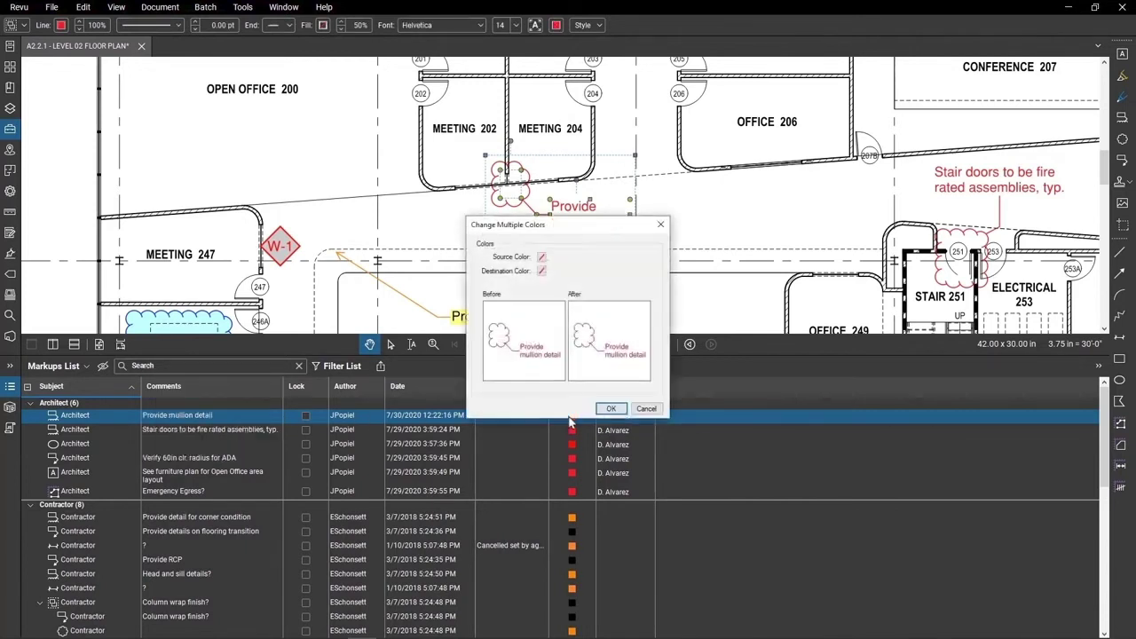
{"action": "left_click", "coordinate": [541, 270]}
{"action": "left_click", "coordinate": [597, 331]}
{"action": "left_click", "coordinate": [616, 409]}
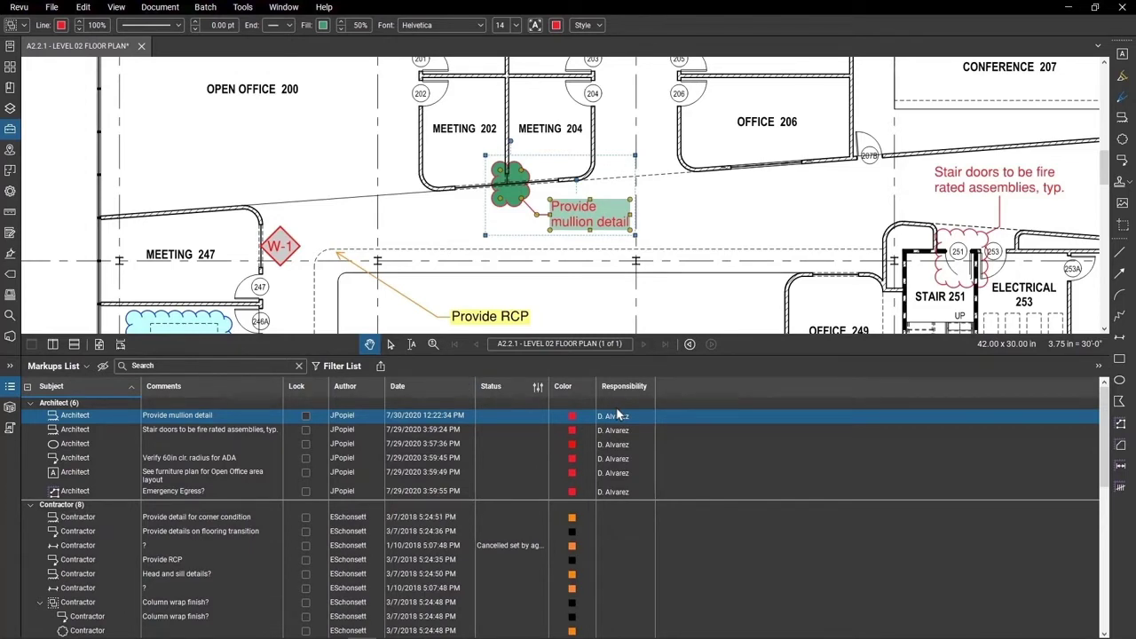
Set the mullion detail markup's status to Review > Accepted, then view Manage Status.
{"action": "right_click", "coordinate": [581, 221]}
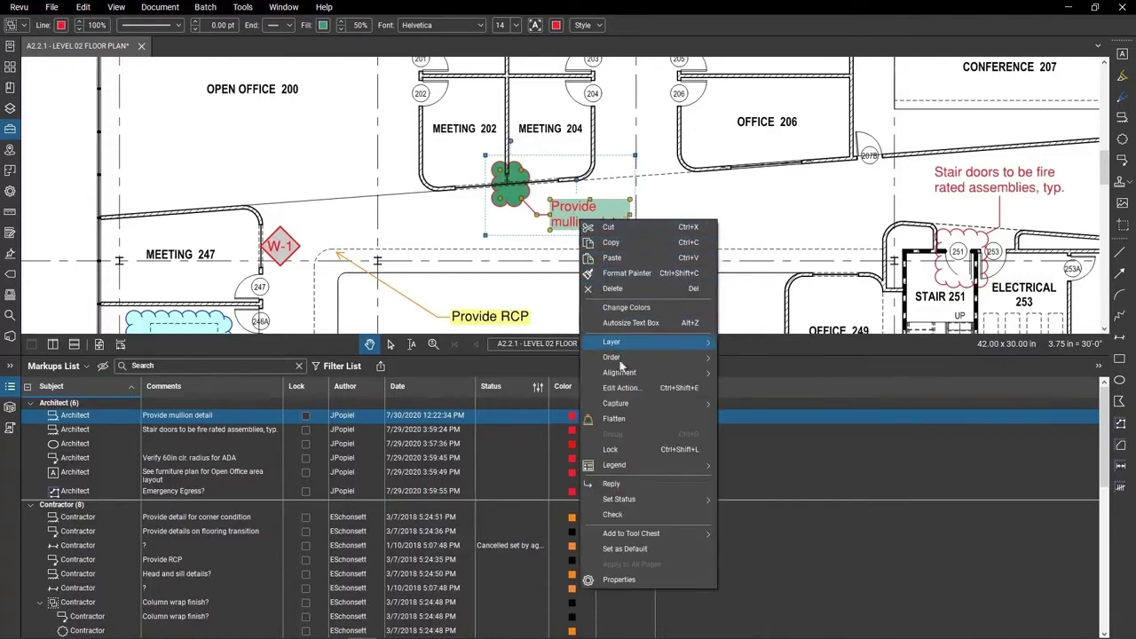
{"action": "mouse_move", "coordinate": [637, 501]}
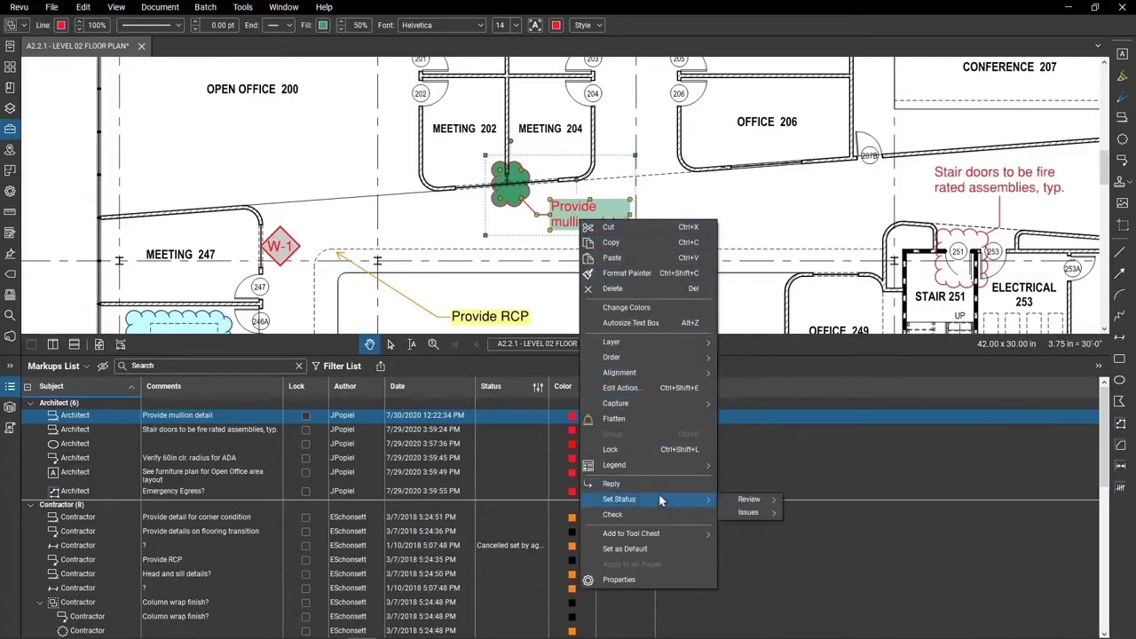
{"action": "mouse_move", "coordinate": [750, 499]}
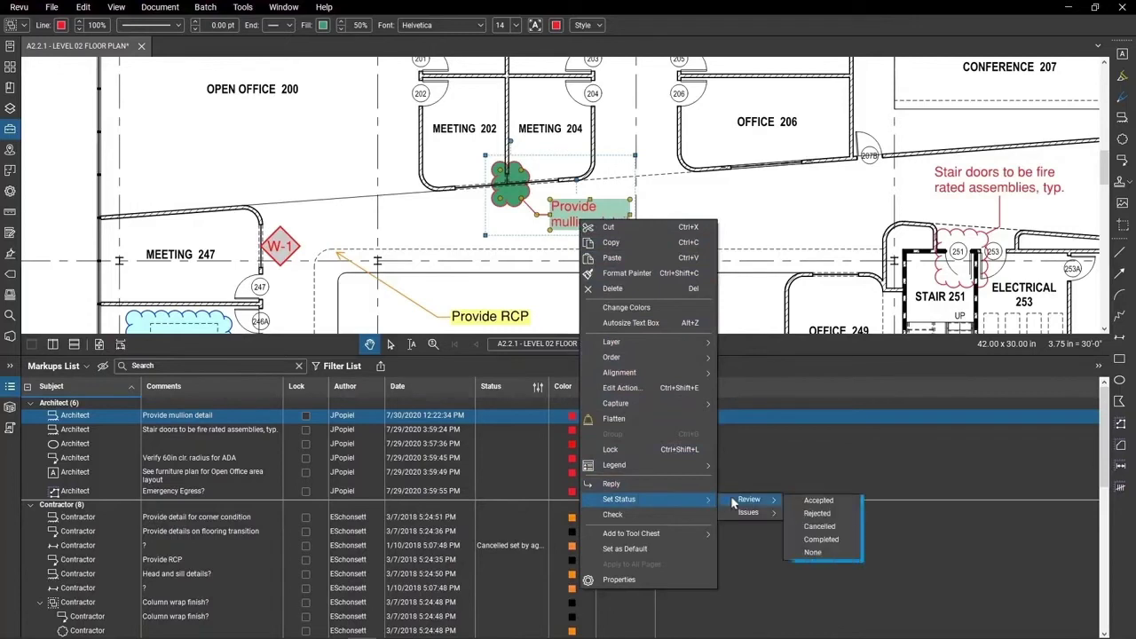
{"action": "left_click", "coordinate": [806, 501]}
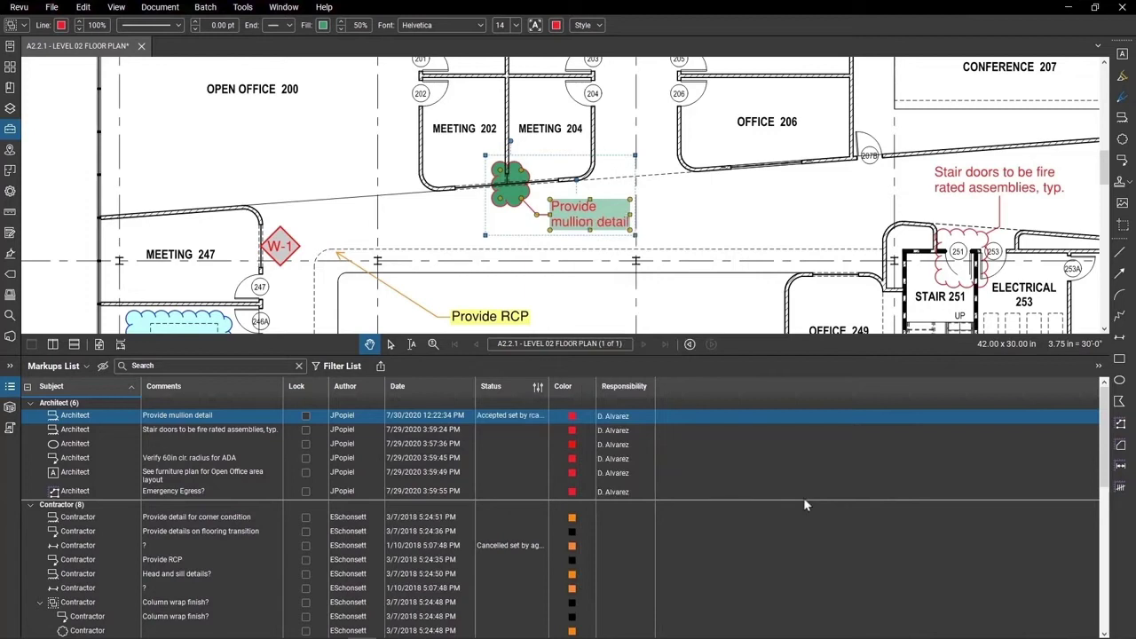
{"action": "left_click", "coordinate": [539, 391]}
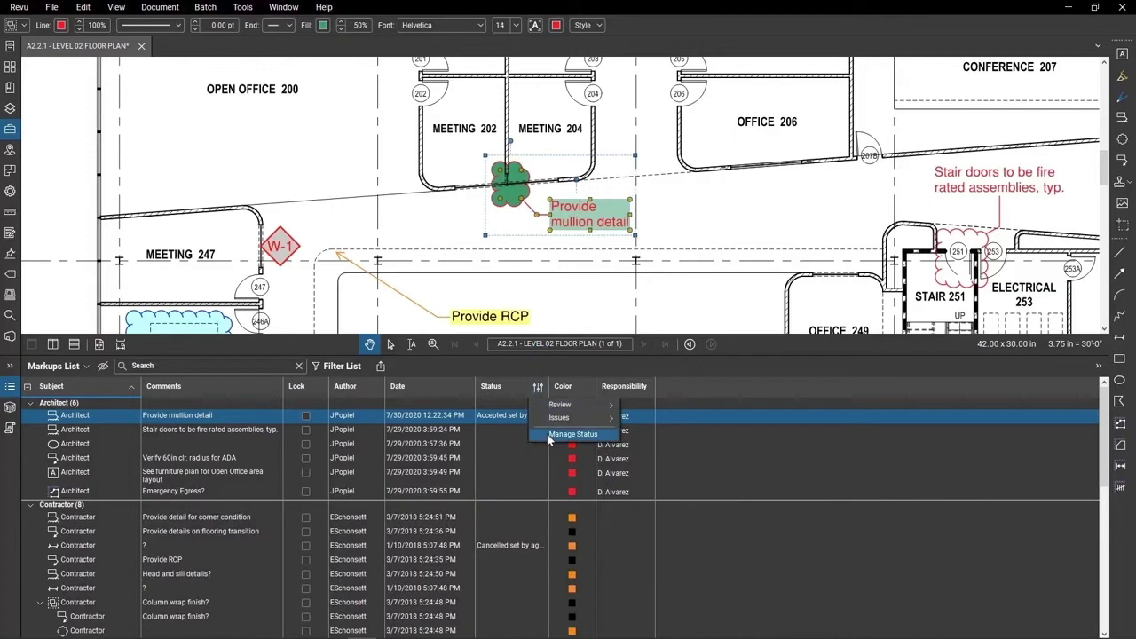
{"action": "left_click", "coordinate": [548, 435]}
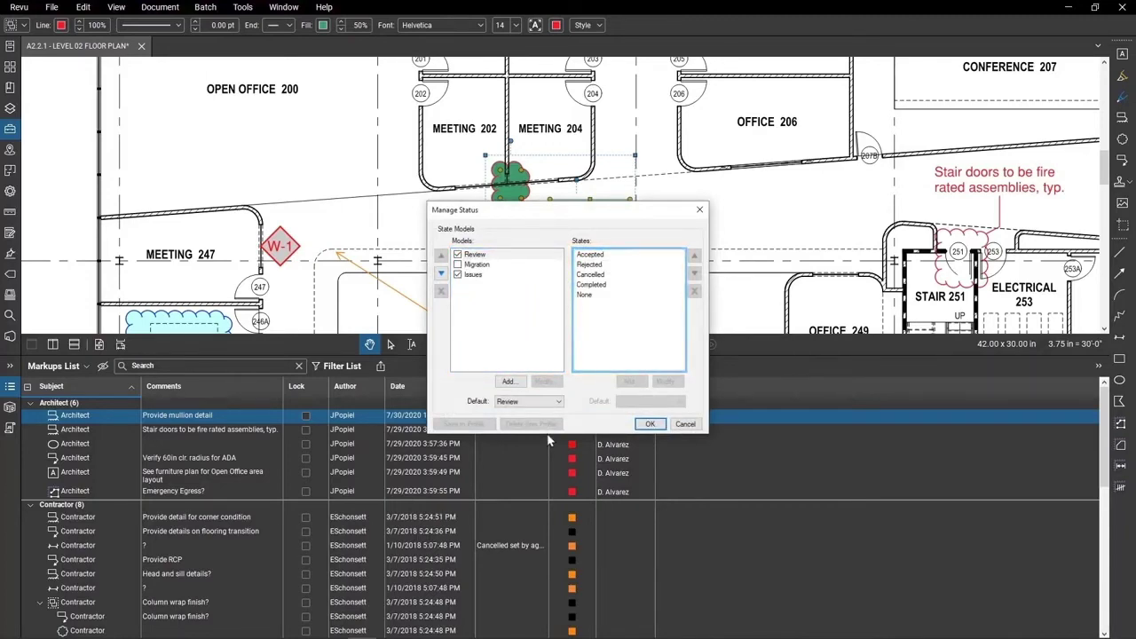
Reply 'Verified.' to the Verify 60in clr. radius for ADA markup.
{"action": "left_click", "coordinate": [649, 423]}
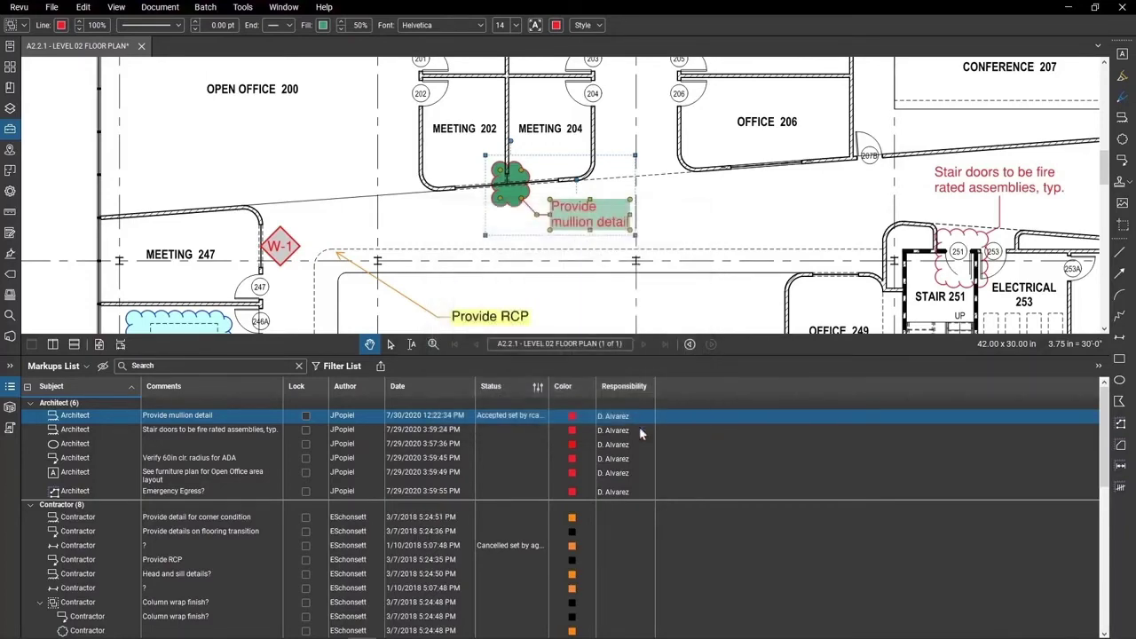
{"action": "left_click", "coordinate": [241, 458]}
{"action": "right_click", "coordinate": [239, 458]}
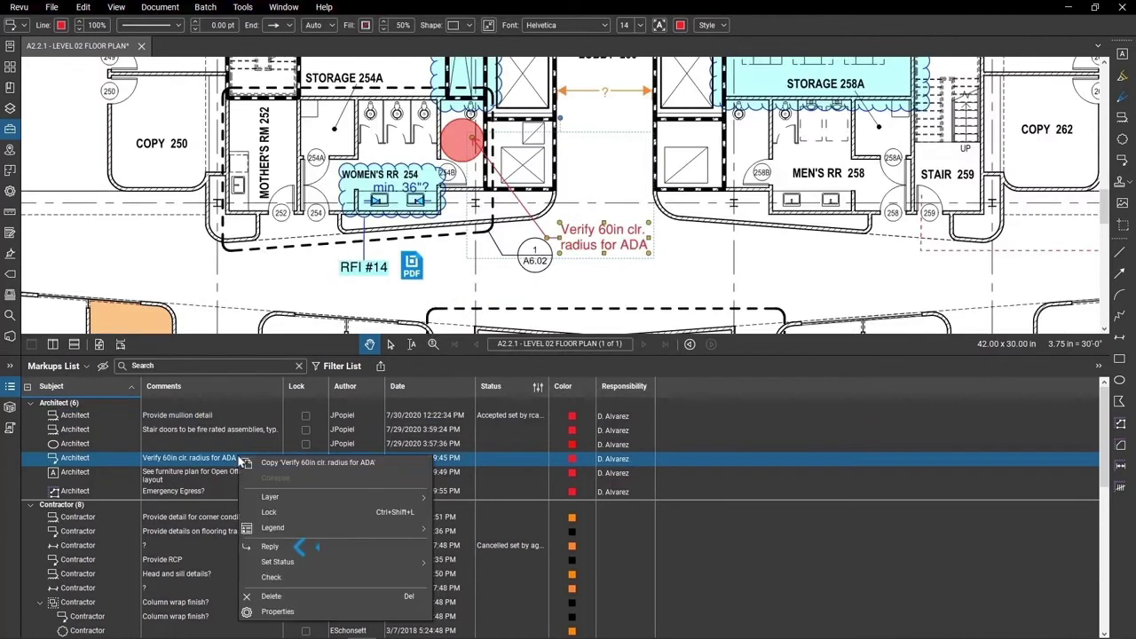
{"action": "left_click", "coordinate": [272, 547]}
{"action": "type", "text": "Veri"}
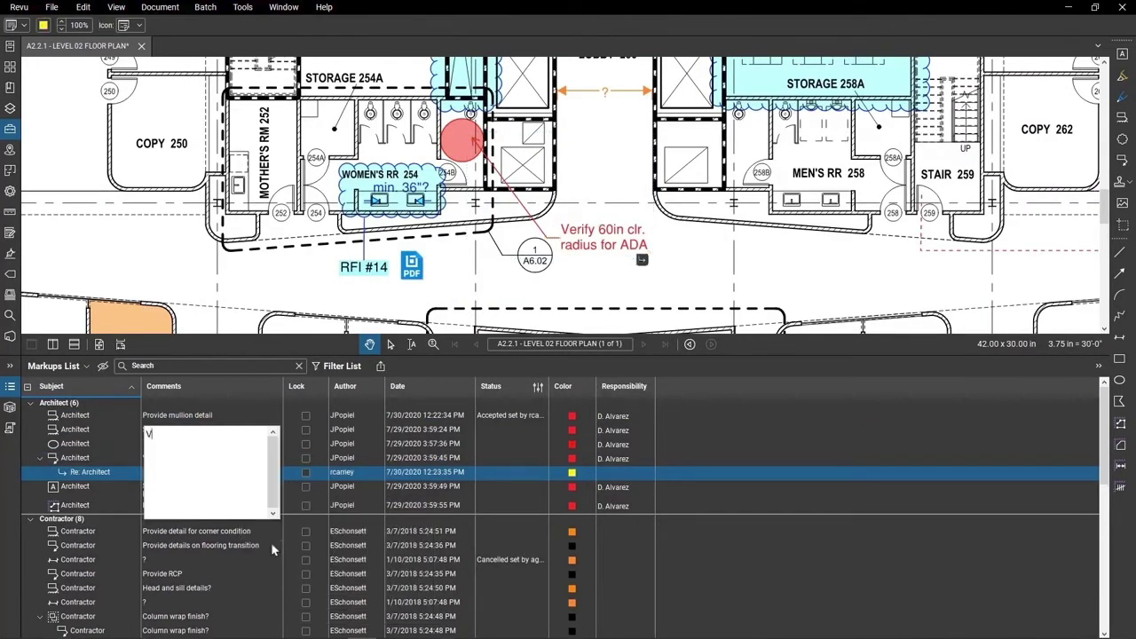
{"action": "type", "text": "fied."}
{"action": "left_click", "coordinate": [280, 299]}
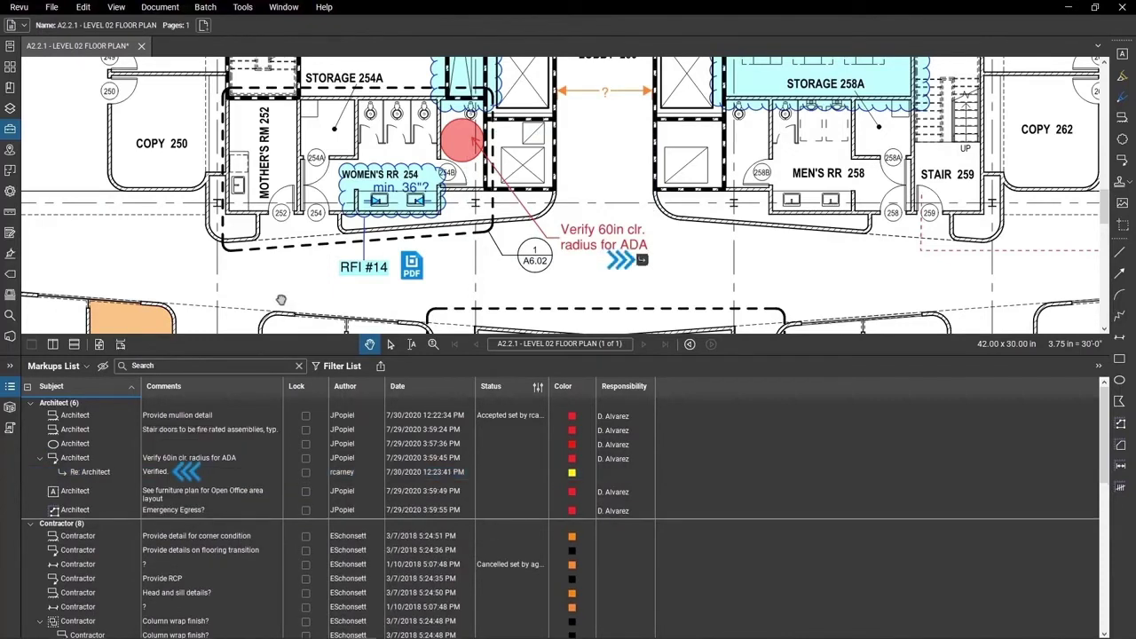
Add a custom Text column named 'Reason' via Manage Columns' Custom Columns tab.
{"action": "left_click", "coordinate": [85, 367]}
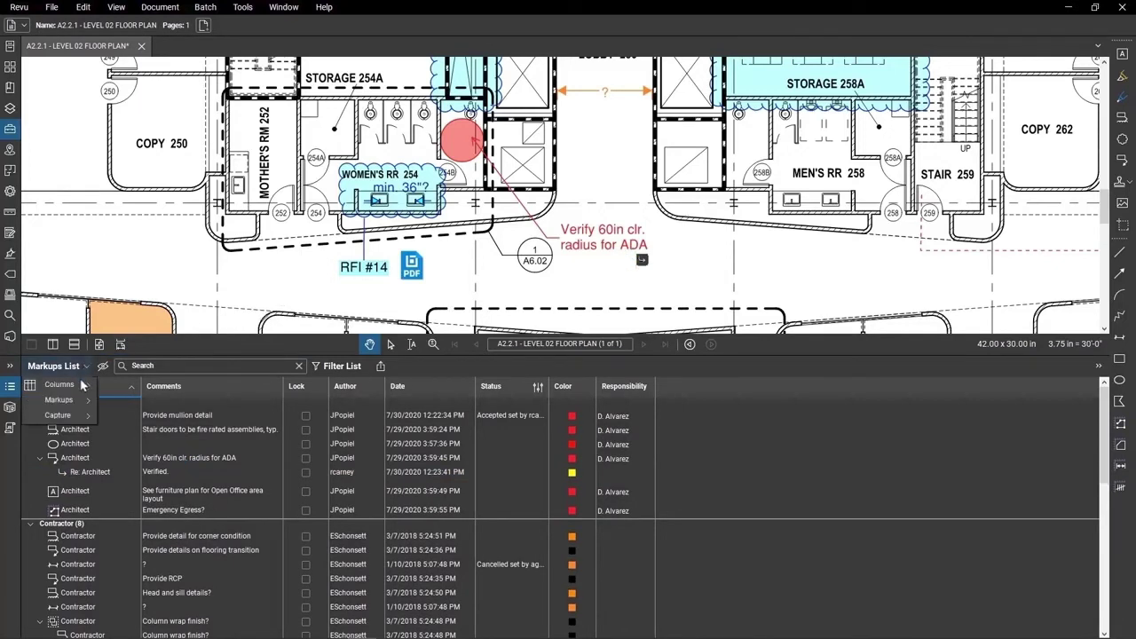
{"action": "mouse_move", "coordinate": [80, 386]}
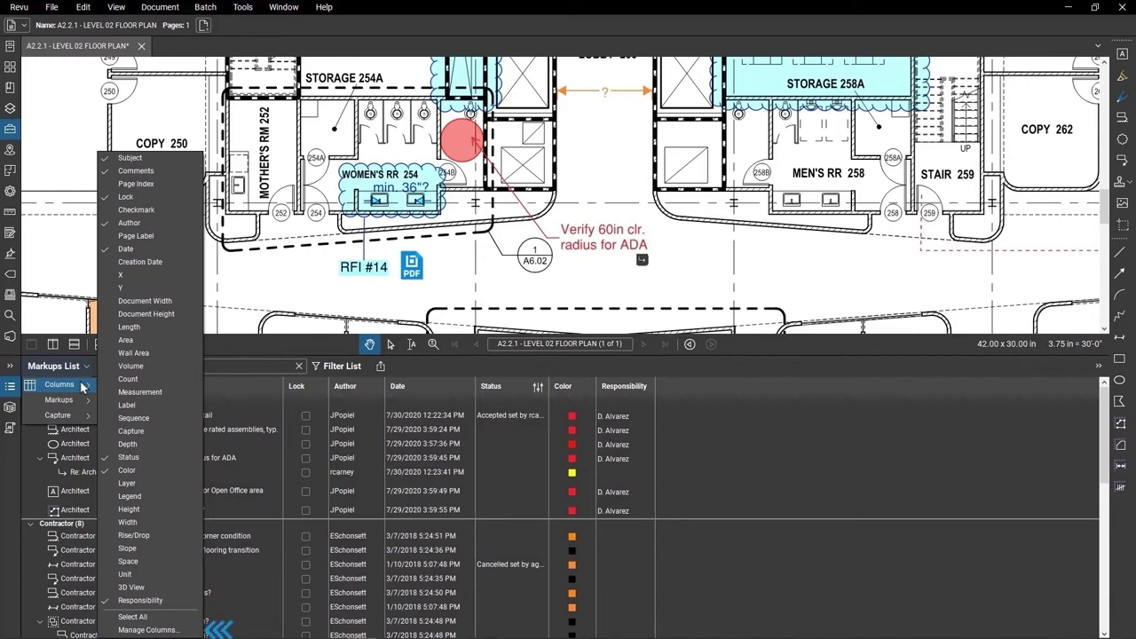
{"action": "left_click", "coordinate": [147, 630]}
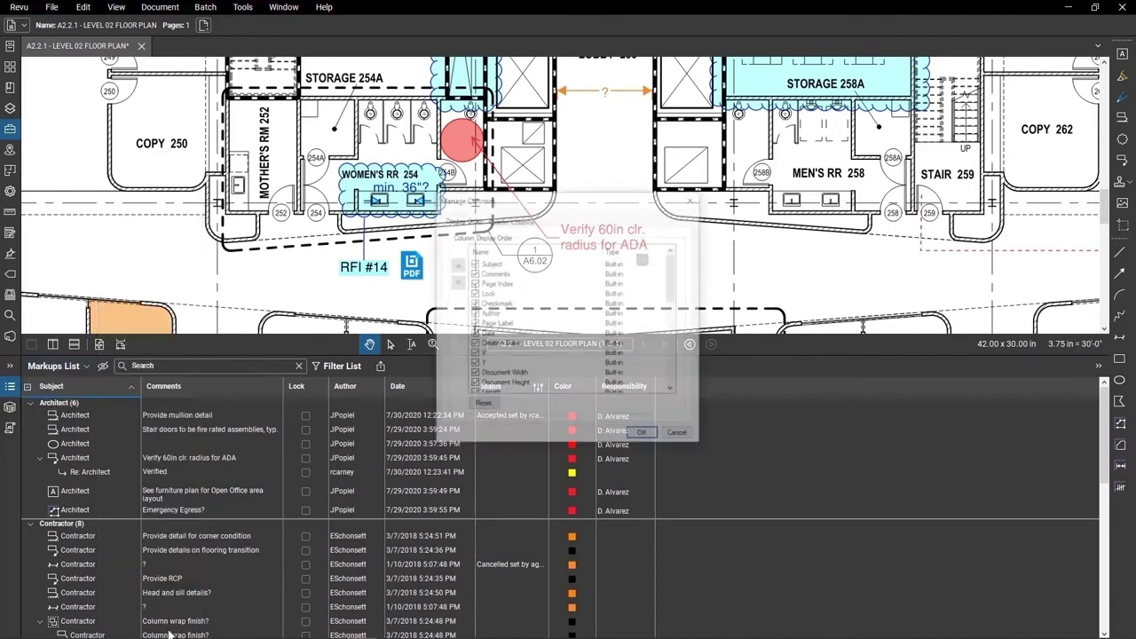
{"action": "left_click", "coordinate": [512, 220]}
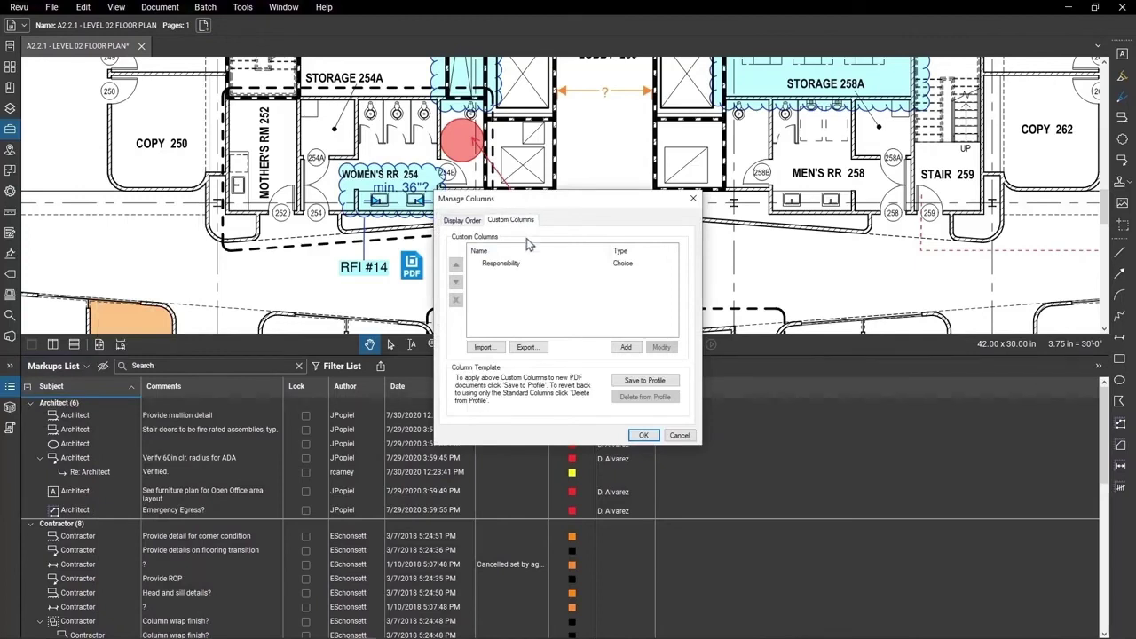
{"action": "left_click", "coordinate": [625, 347]}
{"action": "type", "text": "Rea"}
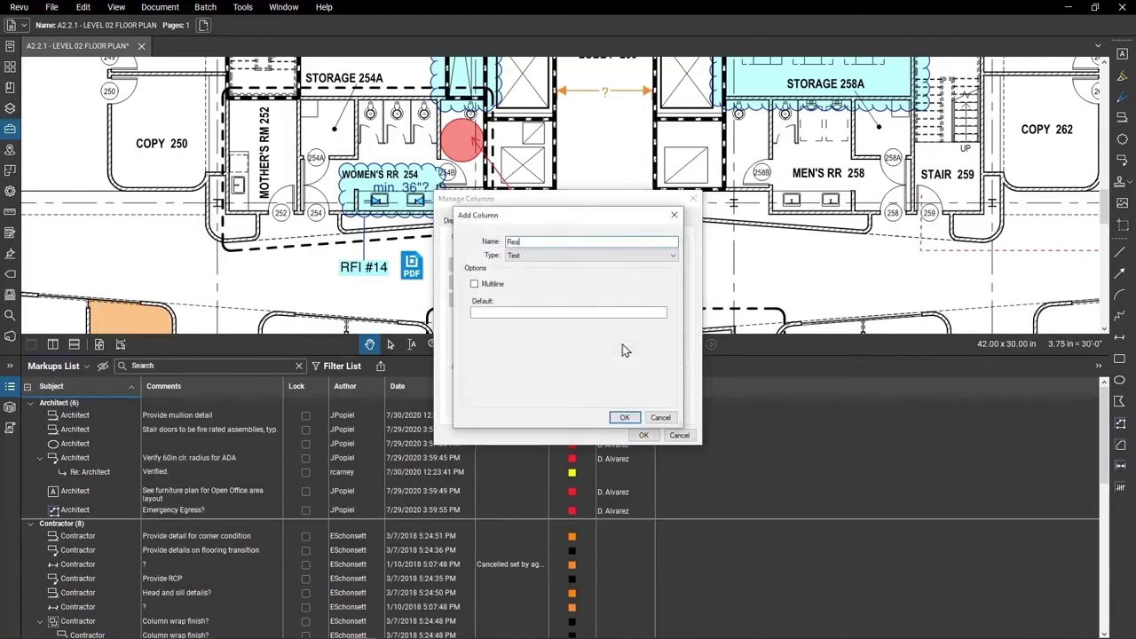
{"action": "type", "text": "son"}
{"action": "left_click", "coordinate": [624, 417]}
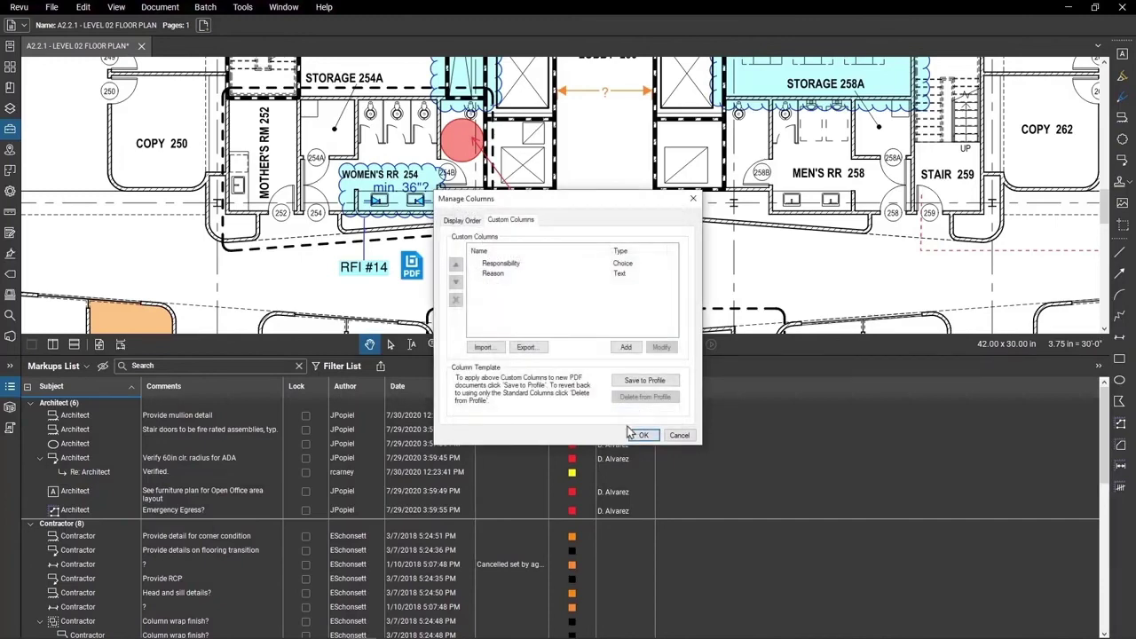
{"action": "left_click", "coordinate": [641, 435]}
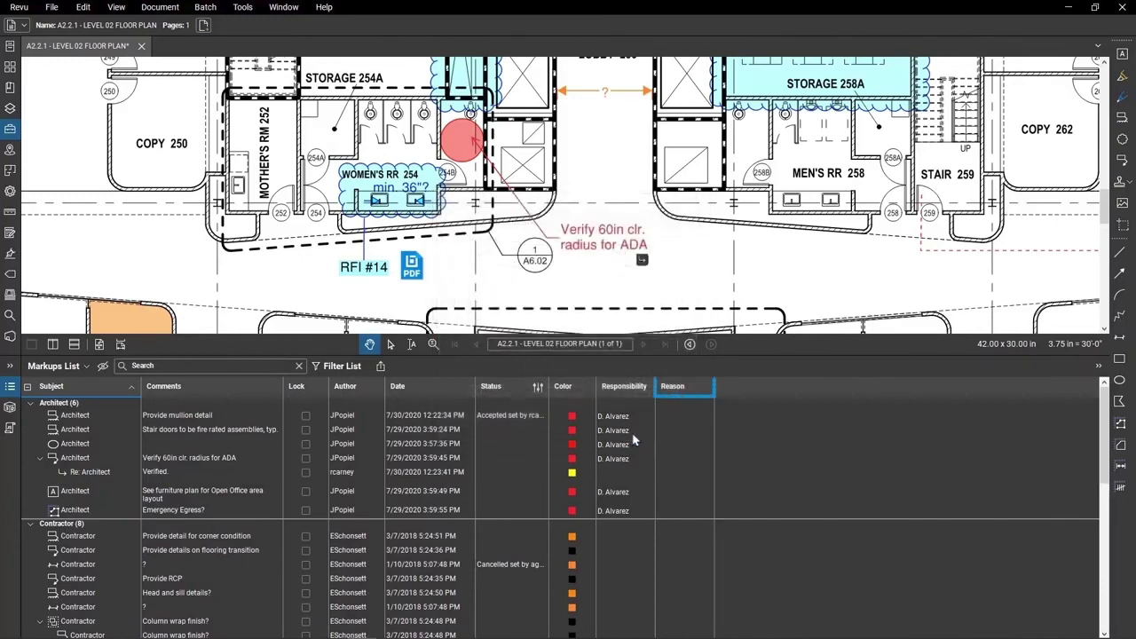